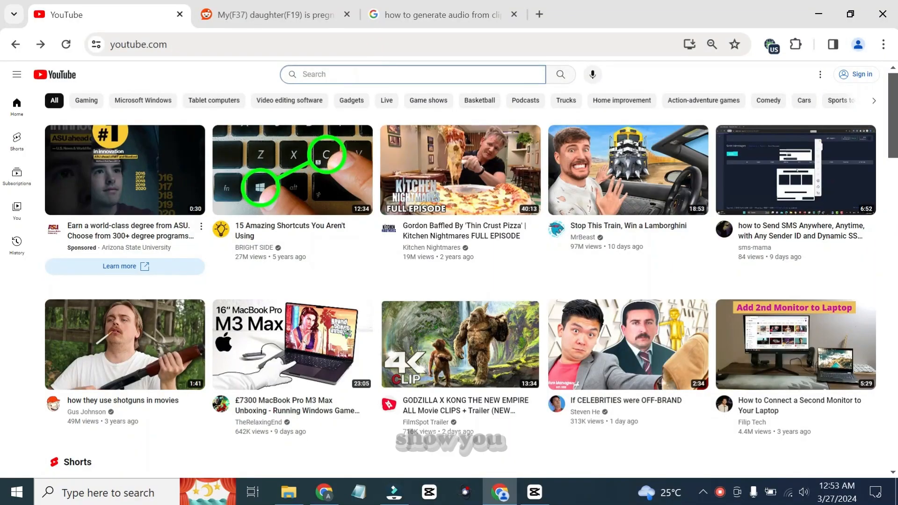
pyautogui.write('reddit sto')
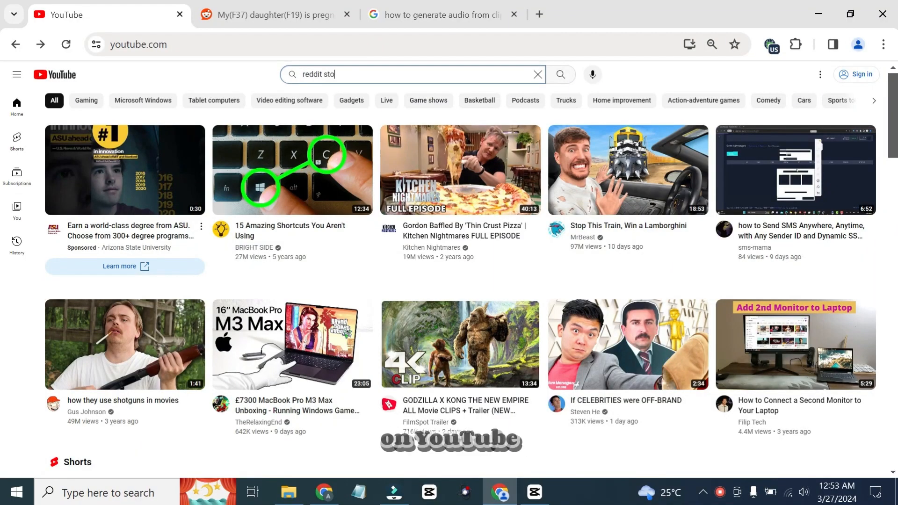
pyautogui.write('ries')
# Search YouTube for 'reddit stories' and page through the Shorts shelf of story videos.
pyautogui.press('Return')
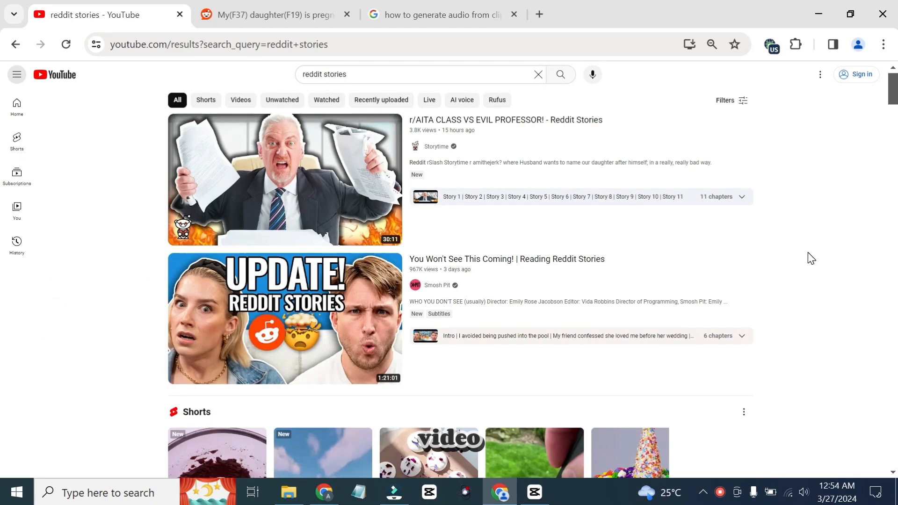
pyautogui.scroll(-3, 810, 259)
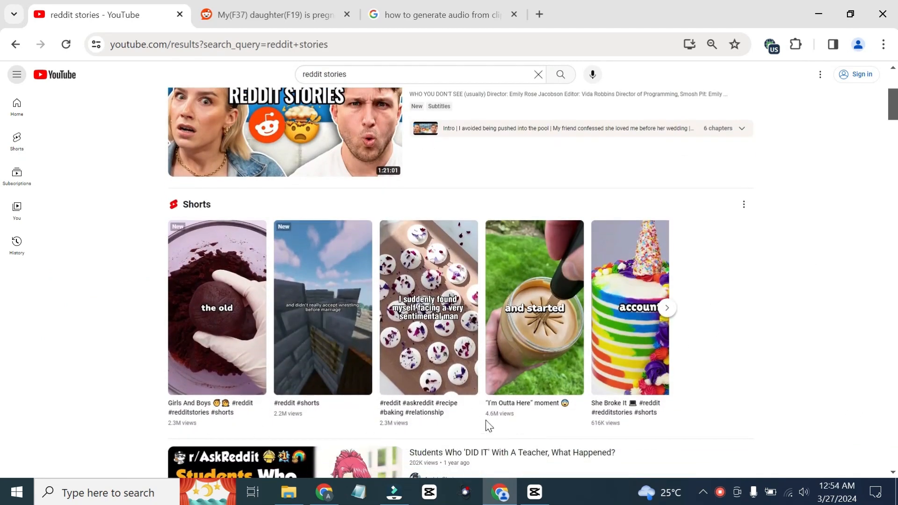
pyautogui.click(667, 307)
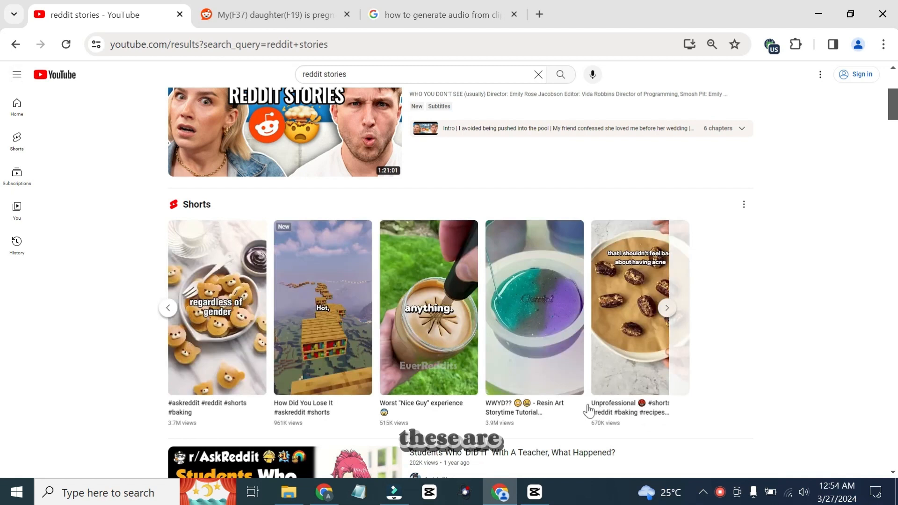
pyautogui.click(666, 308)
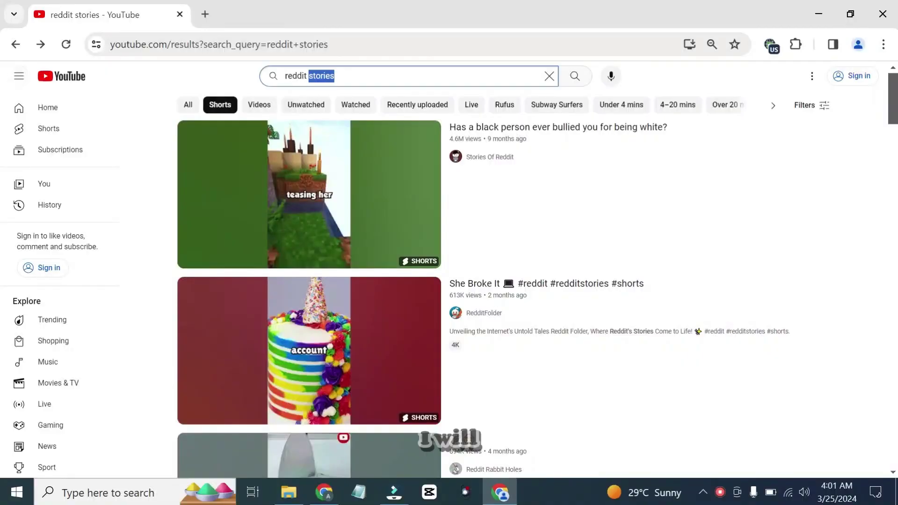
pyautogui.write('mine cra')
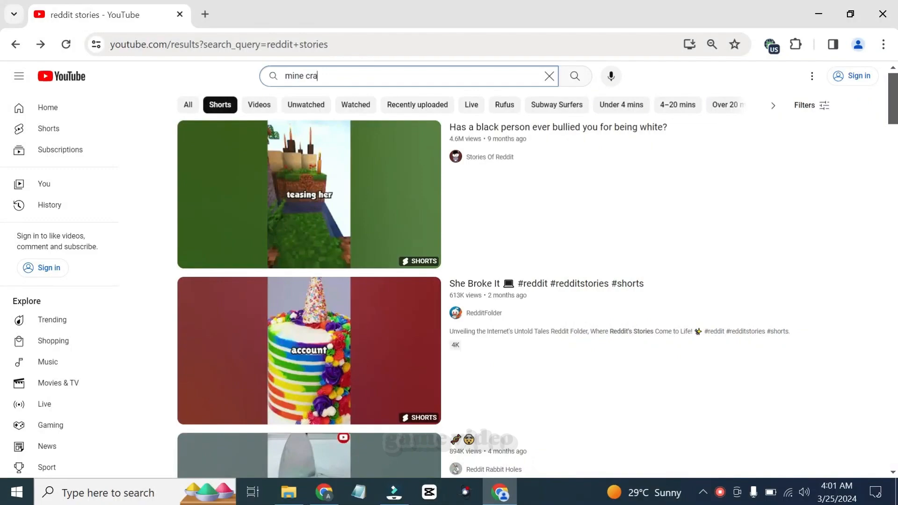
pyautogui.write('ft')
# Search 'mine craft' and filter the results to Creative Commons videos only.
pyautogui.press('Return')
pyautogui.click(812, 105)
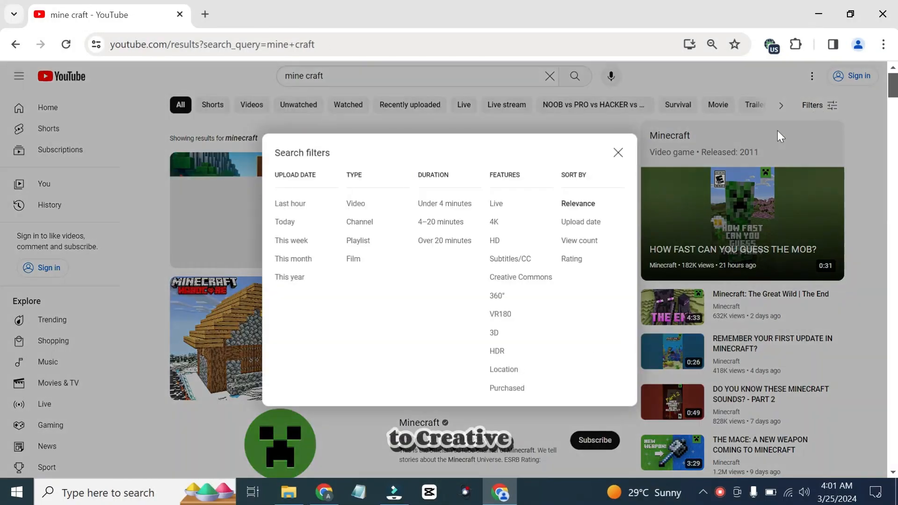
pyautogui.click(520, 276)
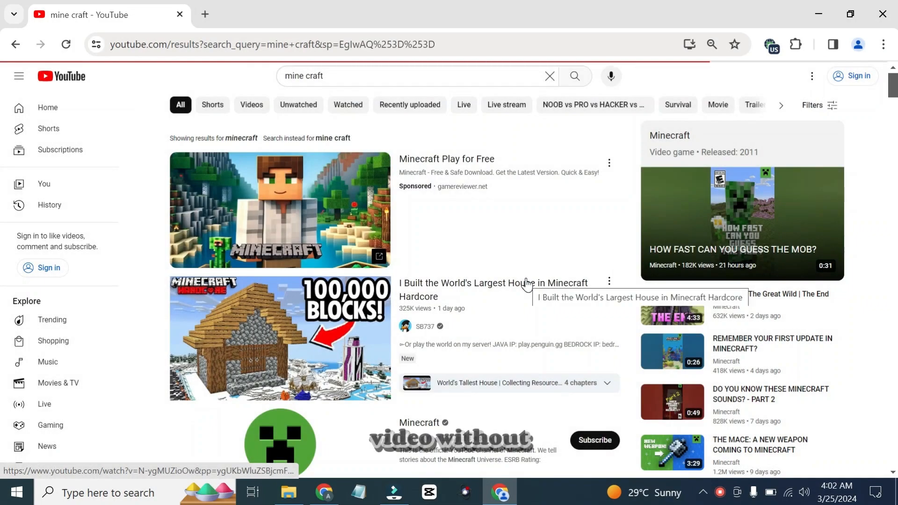
pyautogui.scroll(-5, 526, 284)
pyautogui.scroll(-5, 673, 252)
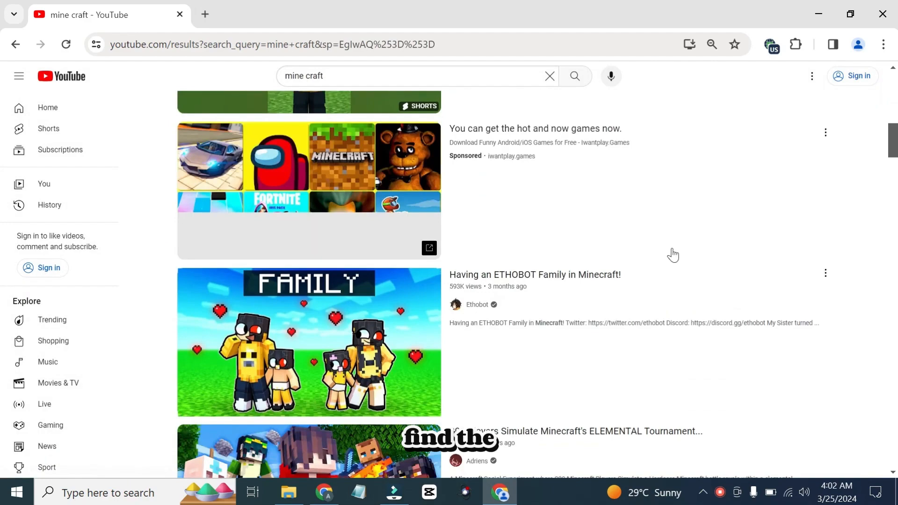
pyautogui.scroll(-5, 673, 253)
pyautogui.scroll(-5, 349, 397)
pyautogui.scroll(1, 348, 397)
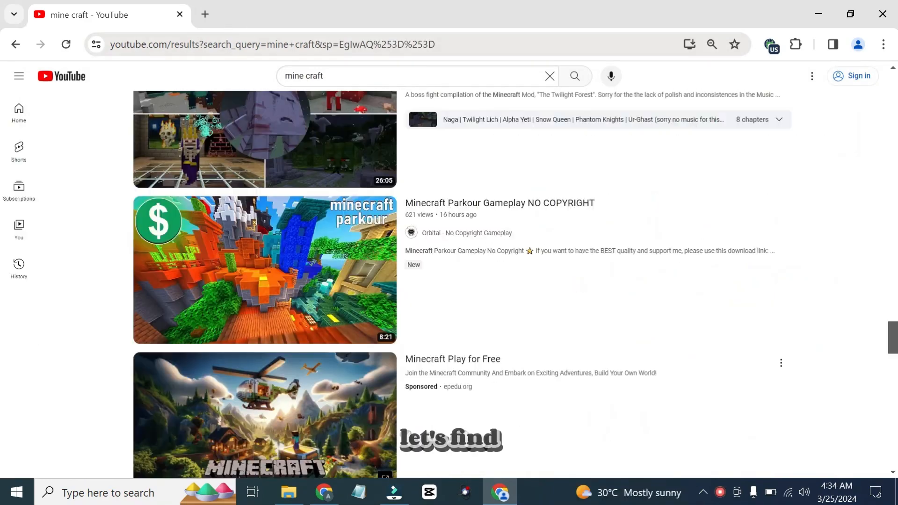
# Go to reddit.com in a new tab and open the r/relationship_advice community.
pyautogui.click(204, 15)
pyautogui.write('reddit')
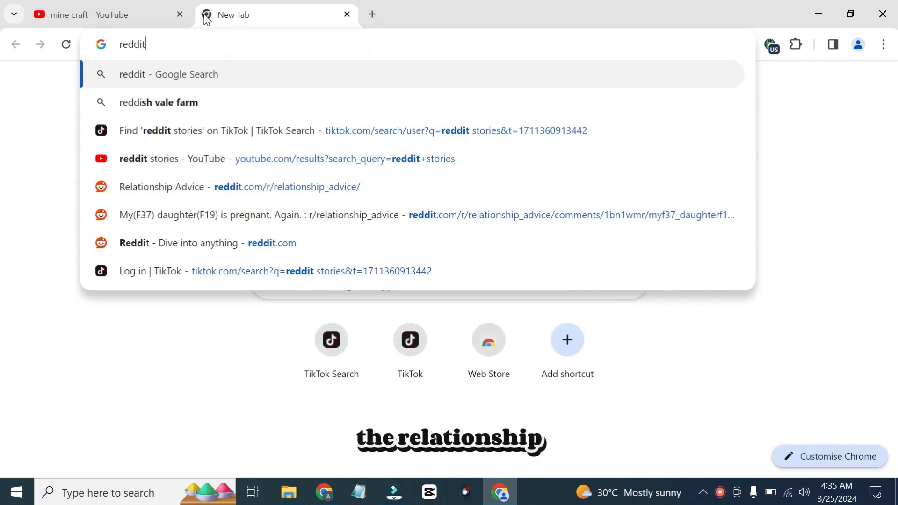
pyautogui.press('Return')
pyautogui.click(160, 231)
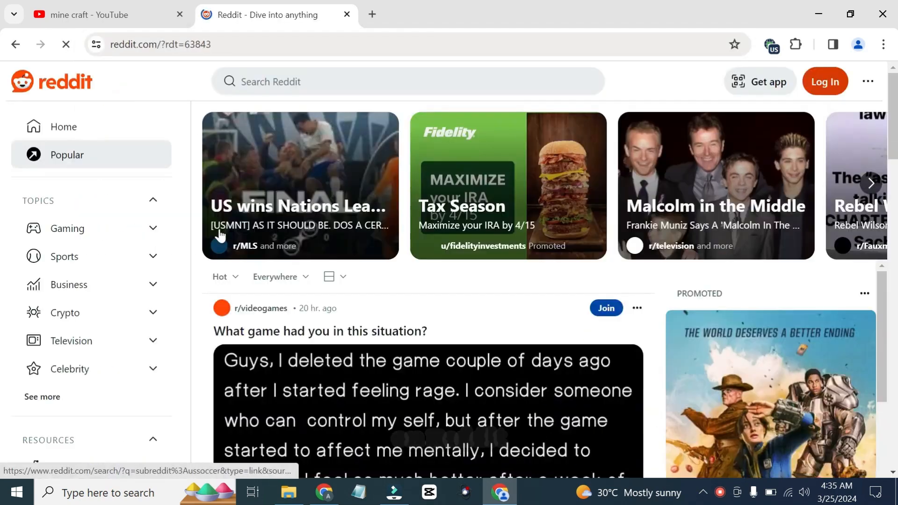
pyautogui.click(407, 82)
pyautogui.write('r/relations')
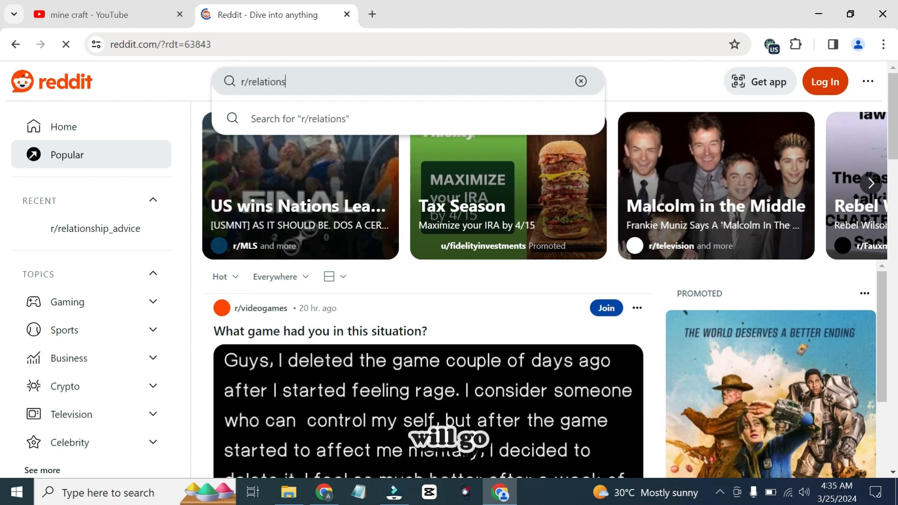
pyautogui.write('hip')
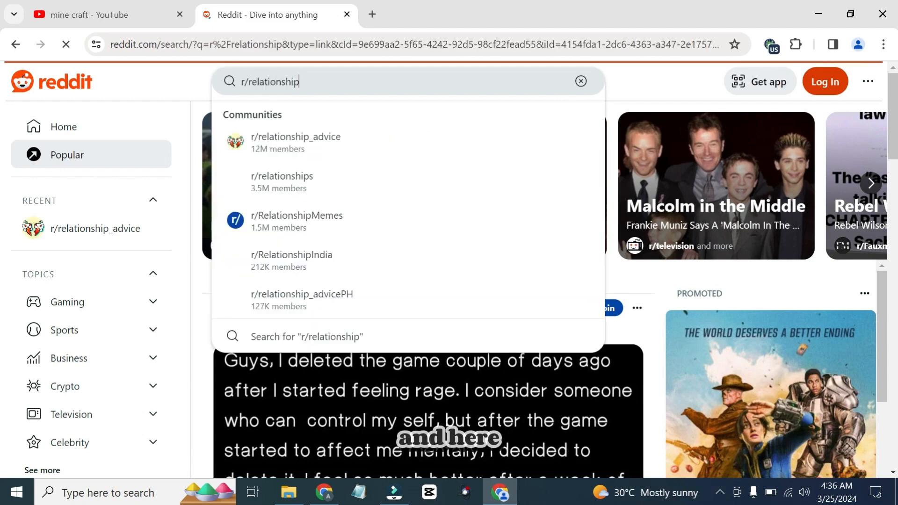
pyautogui.click(300, 146)
pyautogui.scroll(-3, 412, 247)
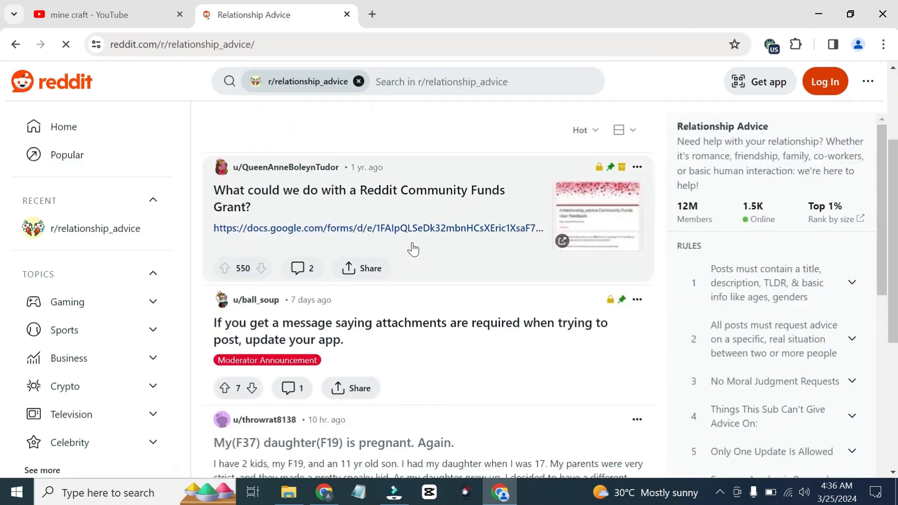
pyautogui.scroll(-3, 413, 248)
pyautogui.scroll(-2, 412, 248)
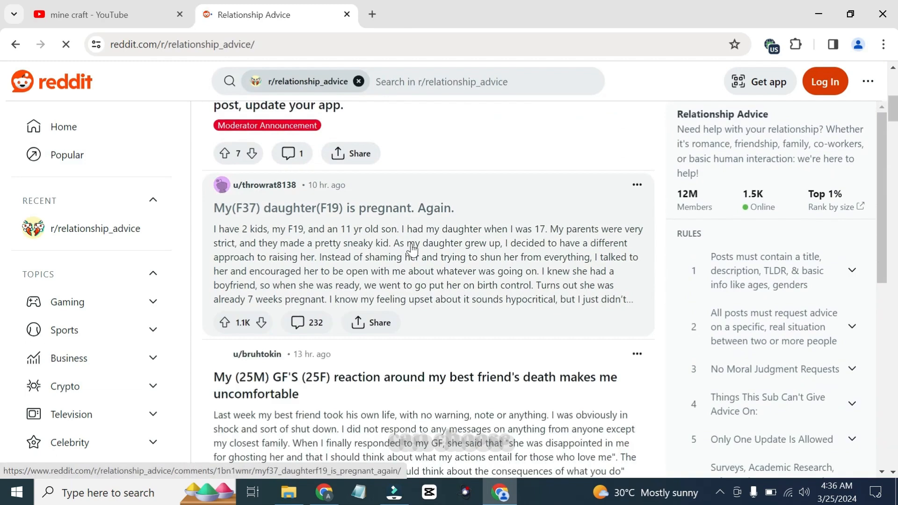
# Open the 'My(F37) daughter(F19) is pregnant. Again.' post and select its story text to copy.
pyautogui.click(355, 251)
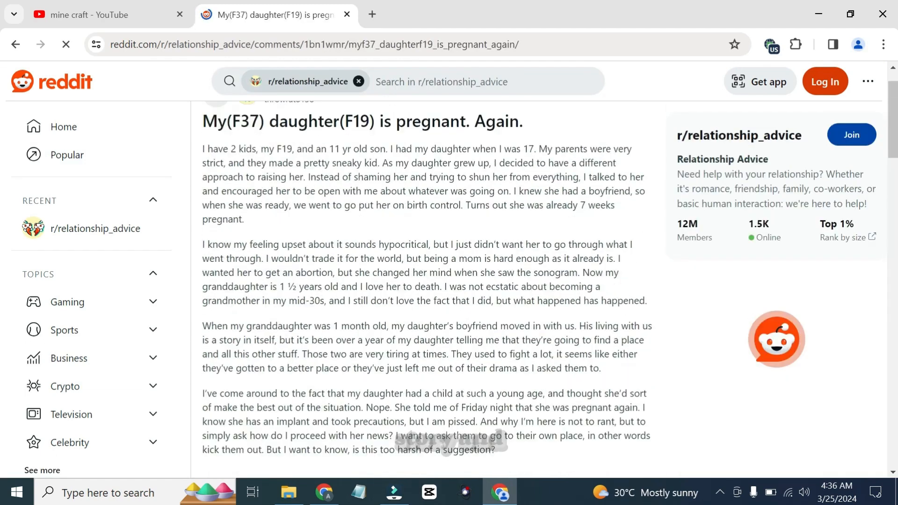
pyautogui.hotkey('ctrl', 'a')
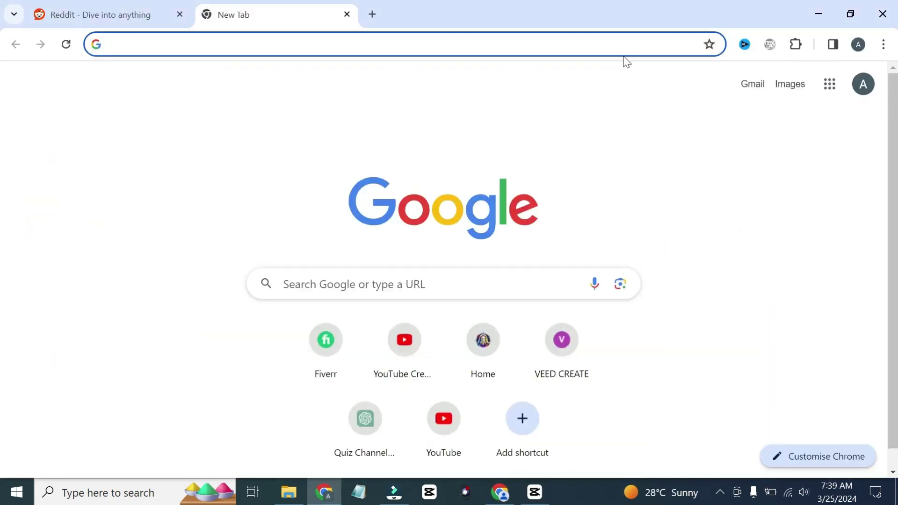
pyautogui.write('cli')
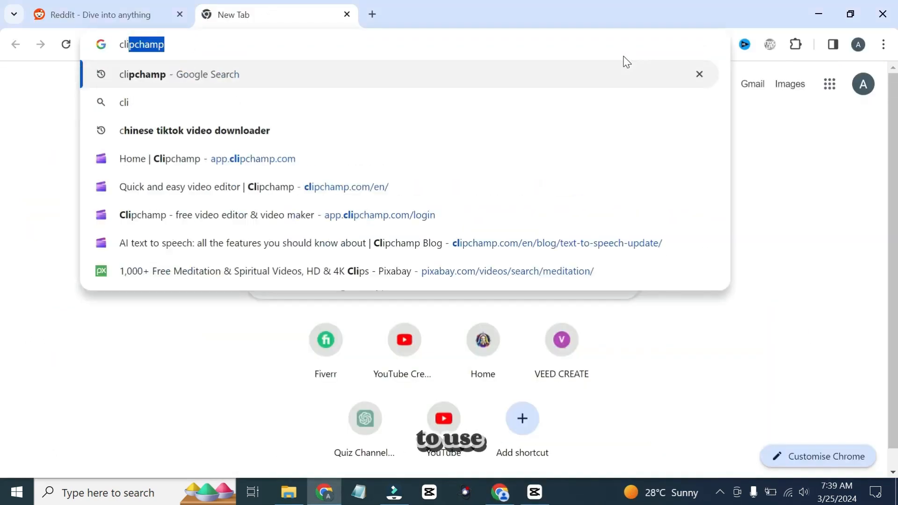
# Search the web for clipchamp, go to clipchamp.com and sign in to the editor.
pyautogui.press('Return')
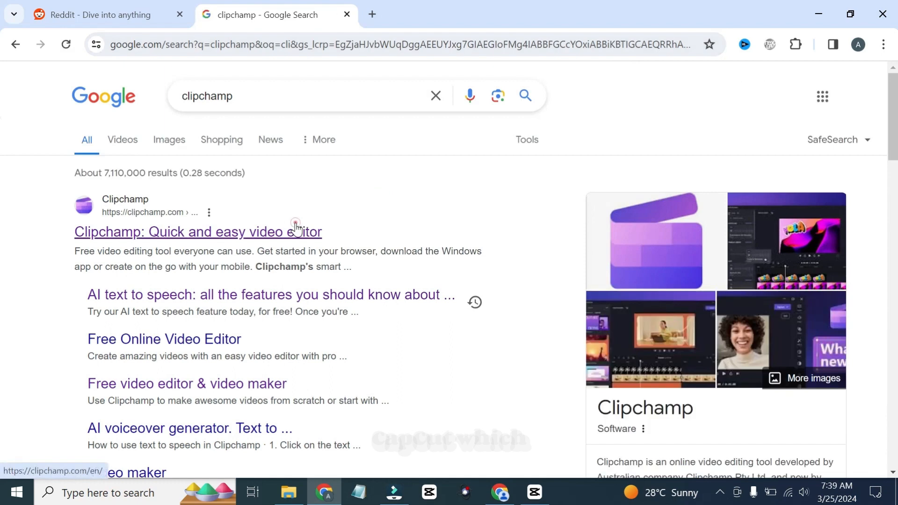
pyautogui.click(297, 229)
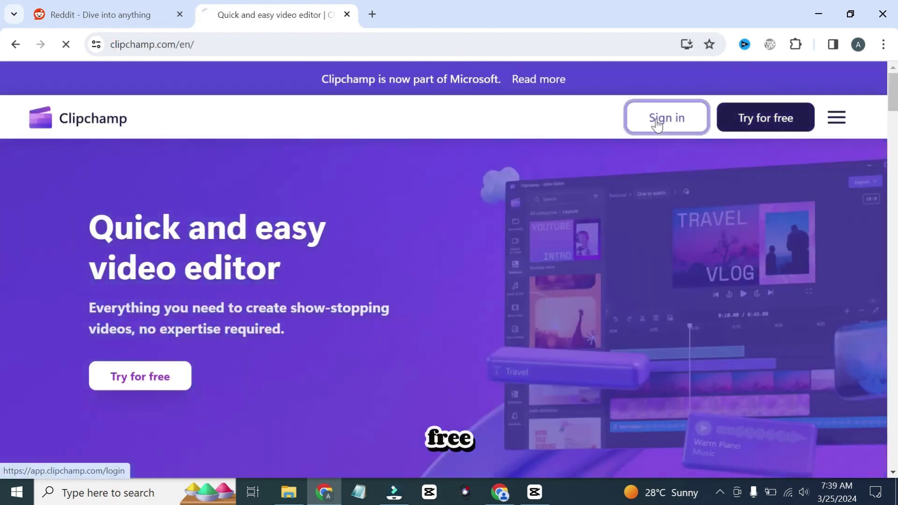
pyautogui.click(658, 122)
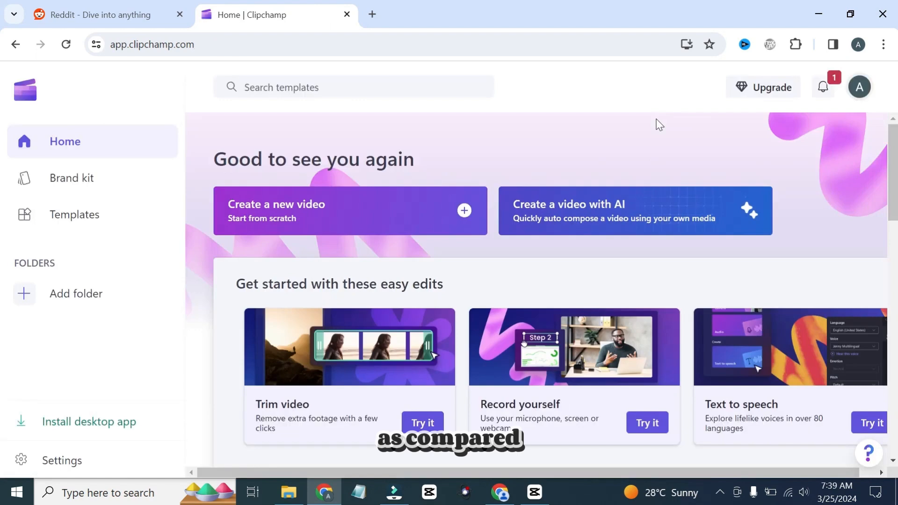
pyautogui.scroll(-2, 606, 286)
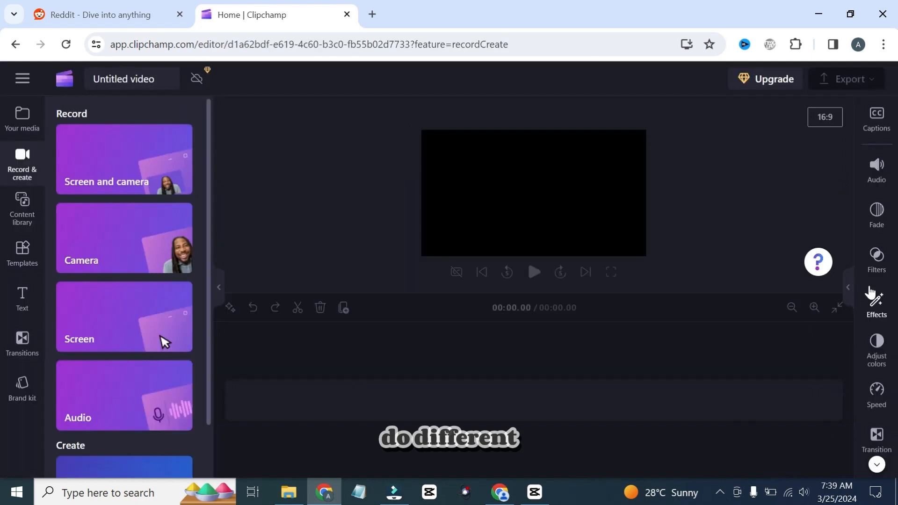
pyautogui.scroll(-2, 189, 380)
# Add a text-to-speech clip with the pasted Reddit story, keeping the Ava voice at default pitch and pace.
pyautogui.click(112, 442)
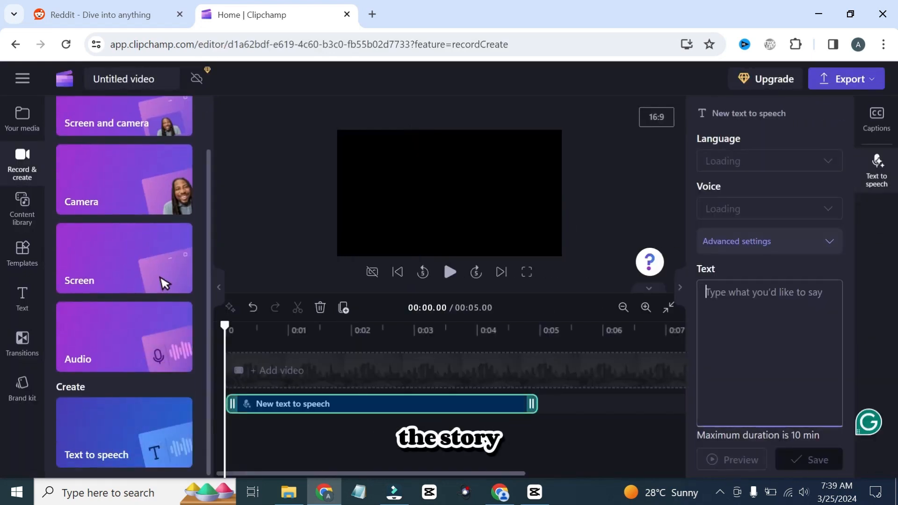
pyautogui.hotkey('ctrl', 'v')
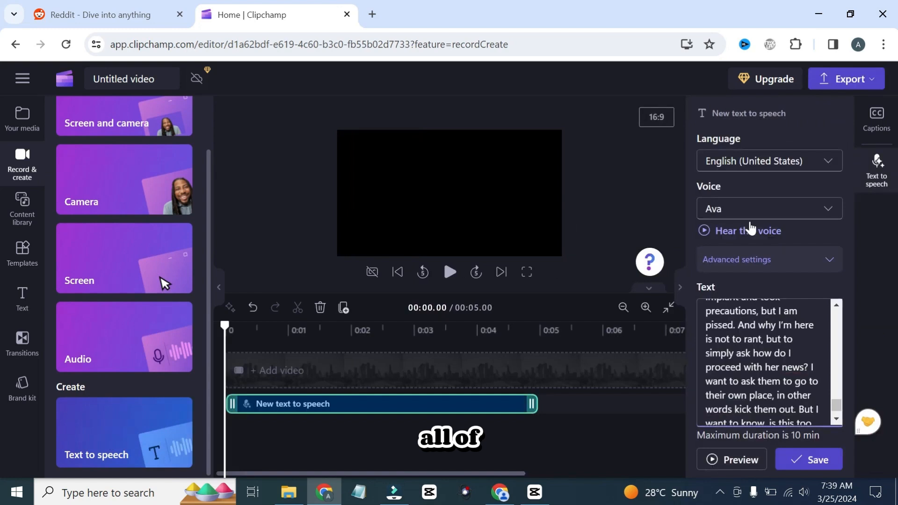
pyautogui.click(818, 210)
pyautogui.scroll(-5, 779, 293)
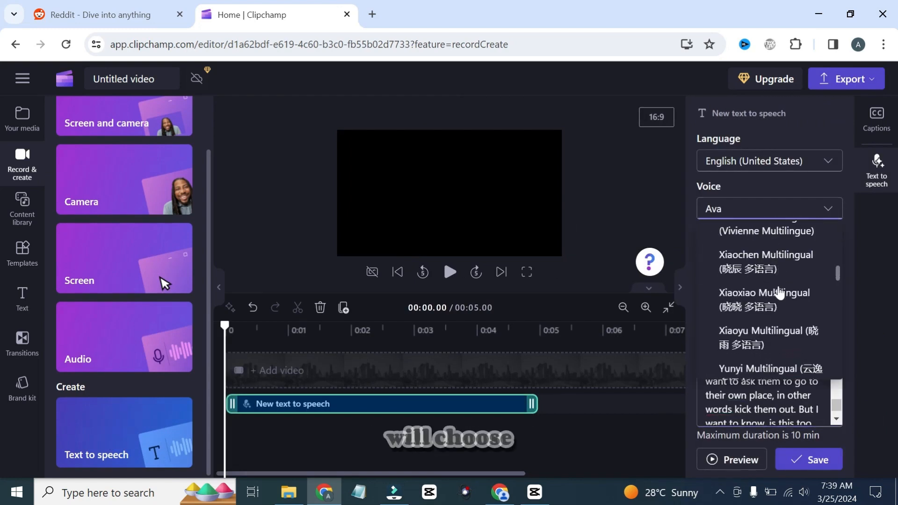
pyautogui.scroll(-5, 779, 292)
pyautogui.scroll(-2, 778, 291)
pyautogui.scroll(8, 761, 294)
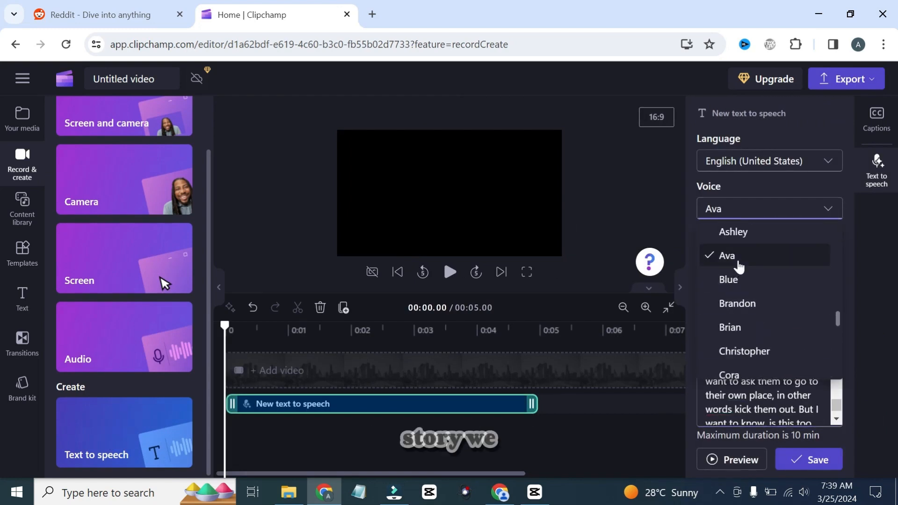
pyautogui.click(737, 256)
pyautogui.click(822, 266)
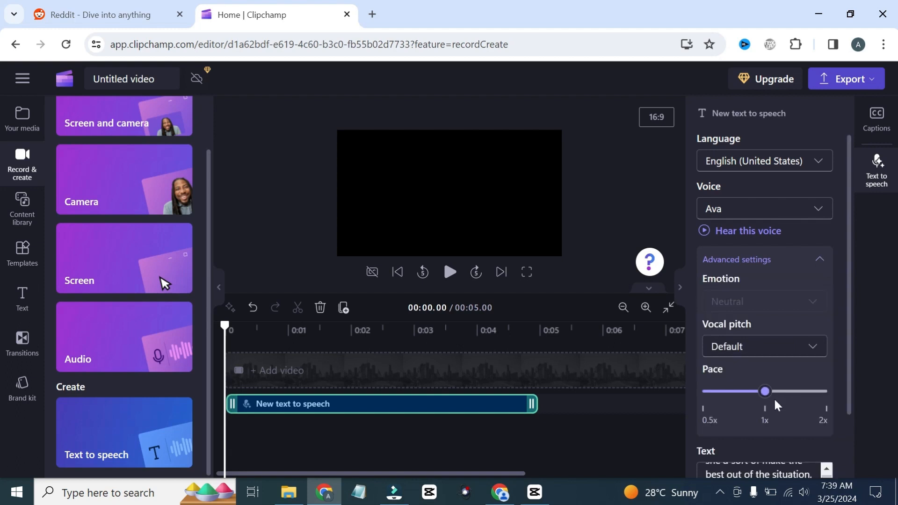
pyautogui.click(819, 259)
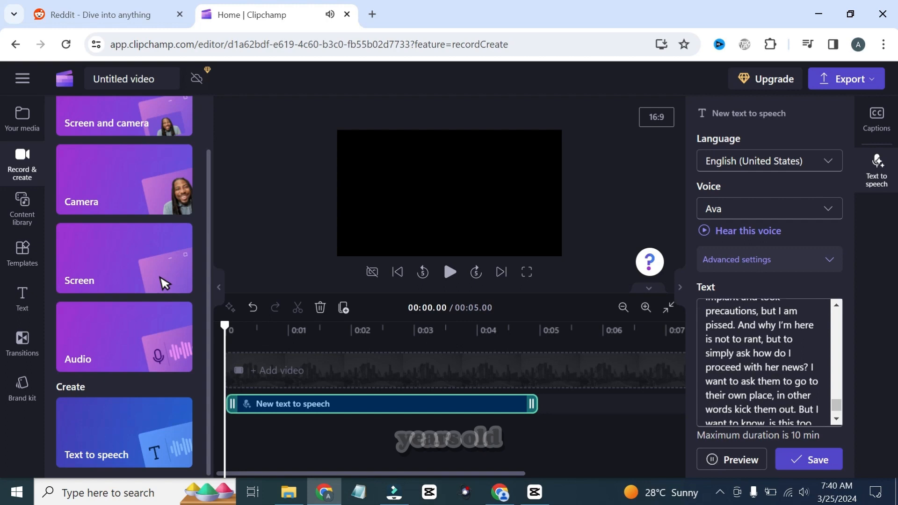
pyautogui.scroll(10, 768, 361)
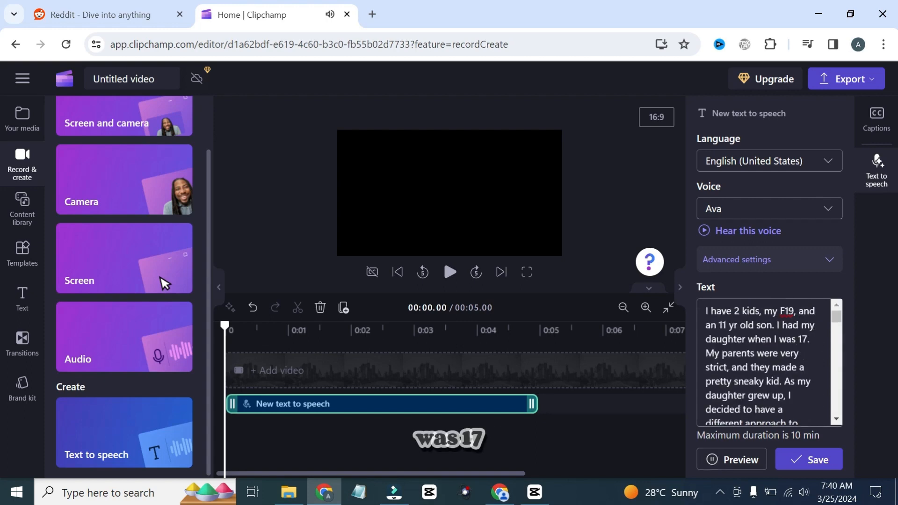
# Import the Minecraft parkour video into the media library and place it on the timeline.
pyautogui.click(20, 121)
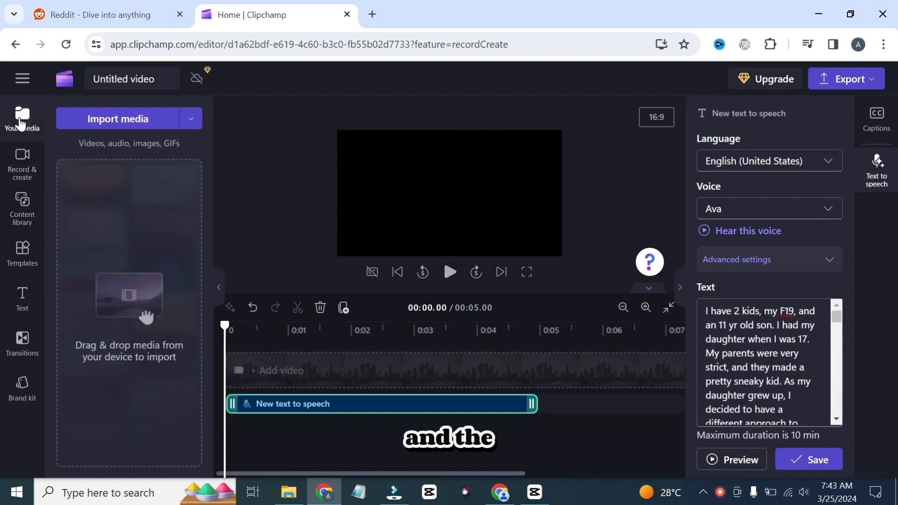
pyautogui.click(119, 118)
pyautogui.doubleClick(235, 117)
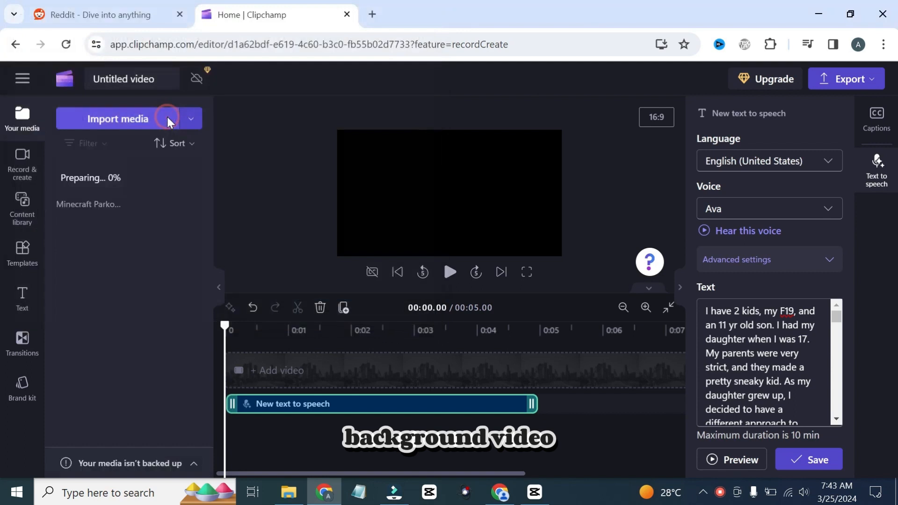
pyautogui.moveTo(90, 179); pyautogui.dragTo(351, 372)
# Switch the project to vertical 9:16, enlarge the footage to fill the frame and save the narration.
pyautogui.click(656, 118)
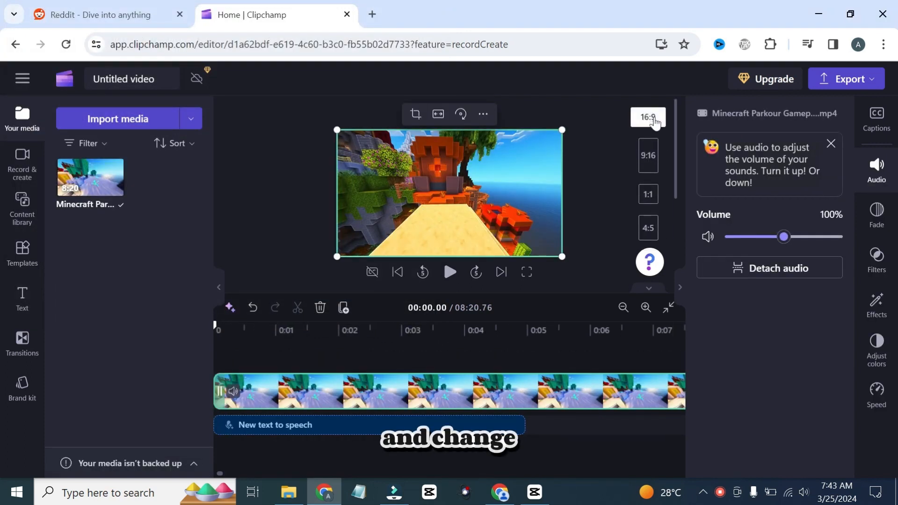
pyautogui.click(649, 166)
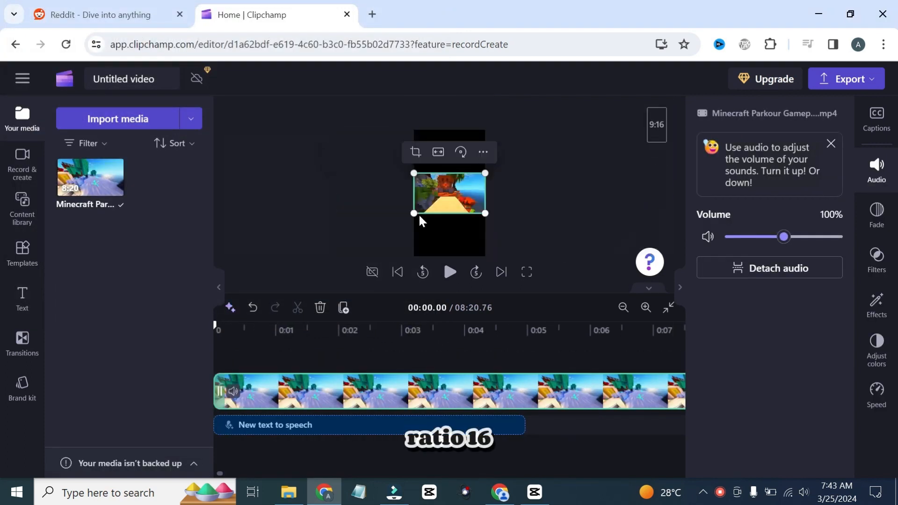
pyautogui.moveTo(413, 214); pyautogui.dragTo(340, 254)
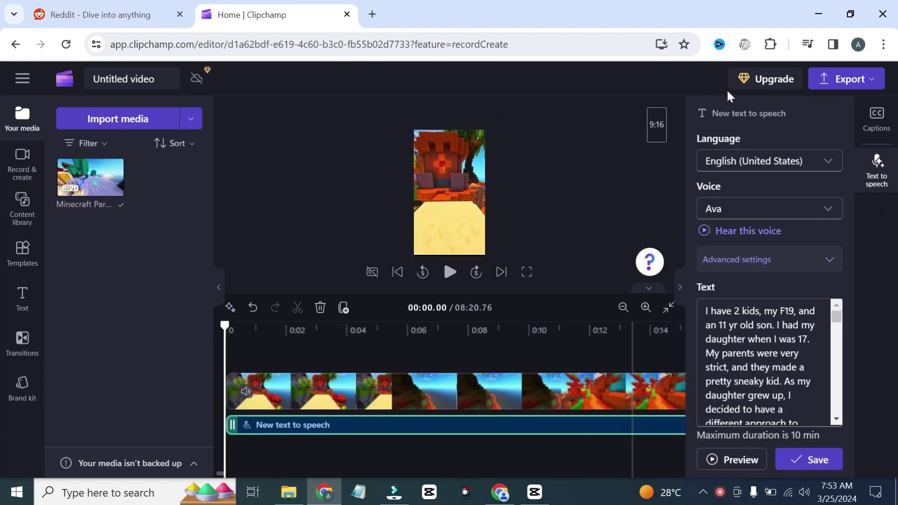
pyautogui.click(808, 459)
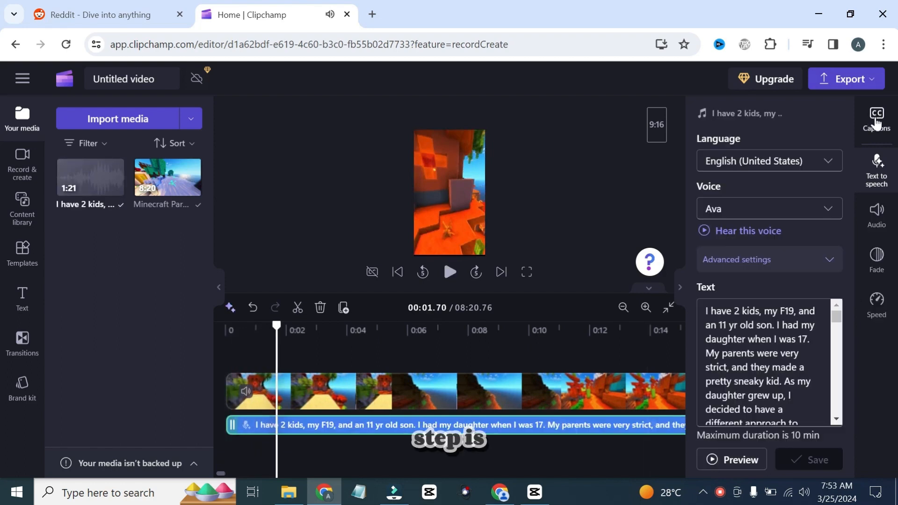
# Turn on autocaptions from the narration and position the captions in the centre of the frame.
pyautogui.click(876, 119)
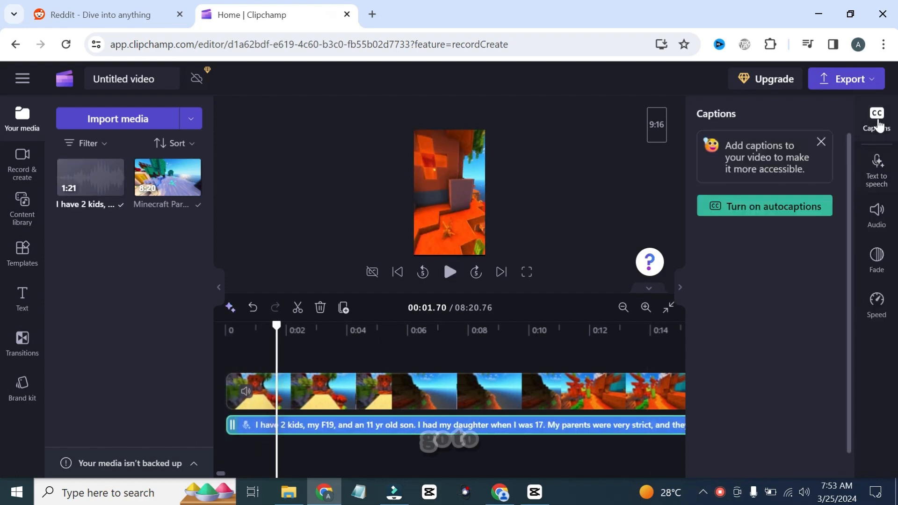
pyautogui.click(750, 210)
pyautogui.click(314, 361)
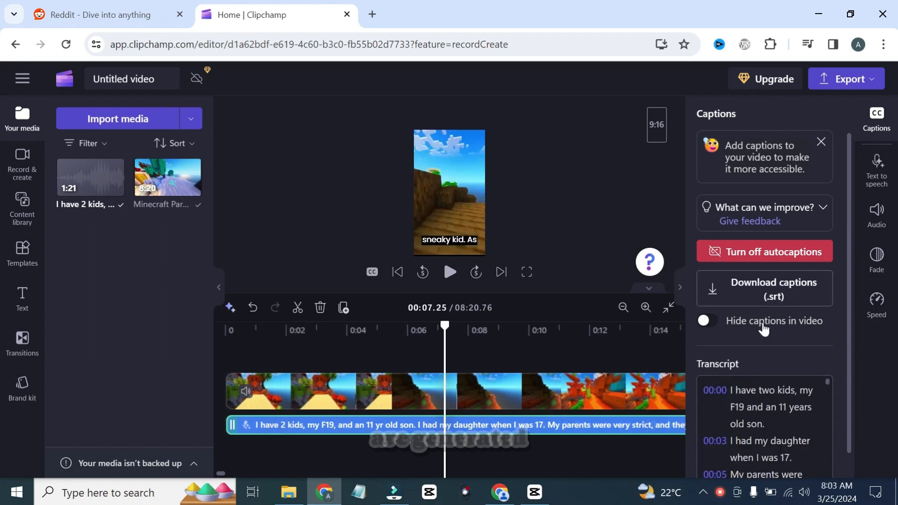
pyautogui.click(449, 239)
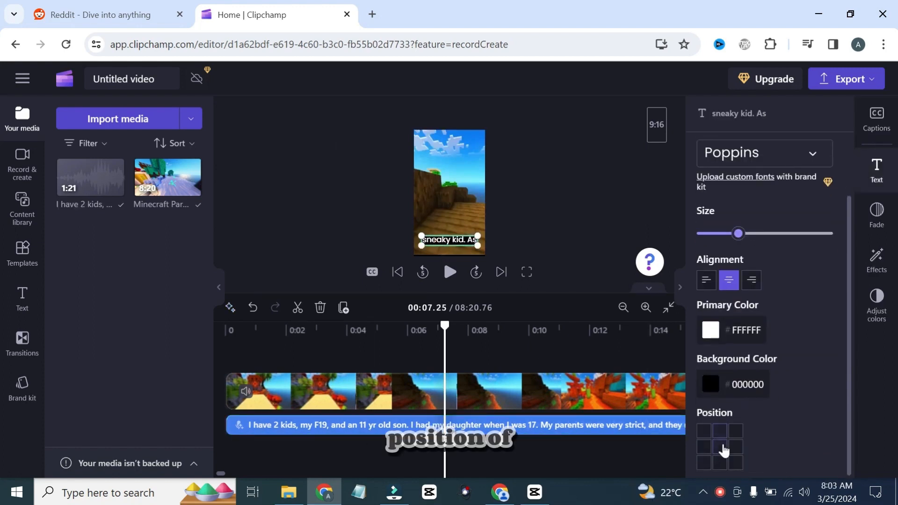
pyautogui.click(723, 451)
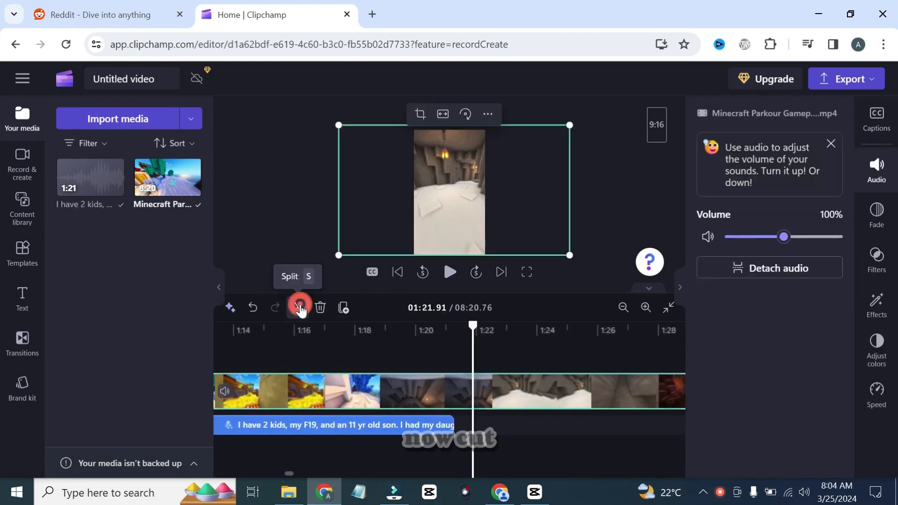
# Delete the gameplay footage past the 1:21 narration and bring up the export quality choices.
pyautogui.press('Delete')
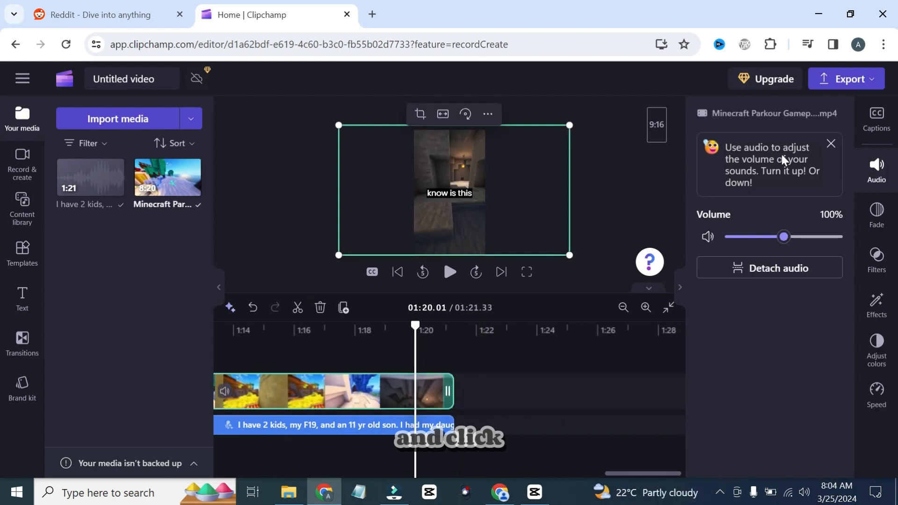
pyautogui.click(838, 81)
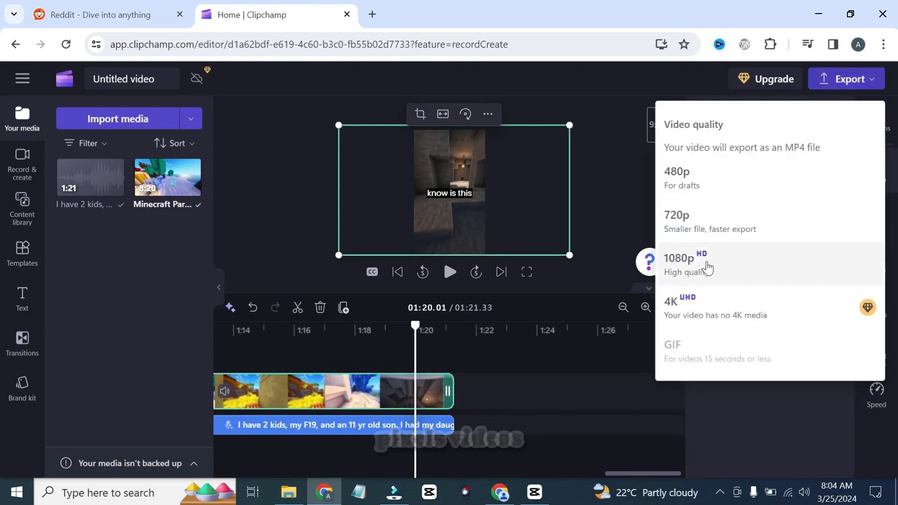
# Export the video at 1080p and select the title to rename it REDDIT STORY.
pyautogui.click(706, 265)
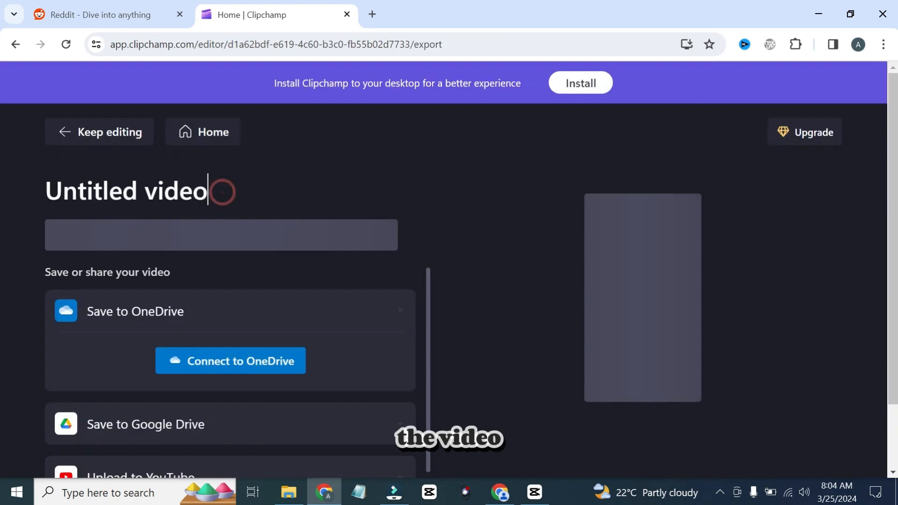
pyautogui.tripleClick(126, 191)
pyautogui.write('REDDIT STORY')
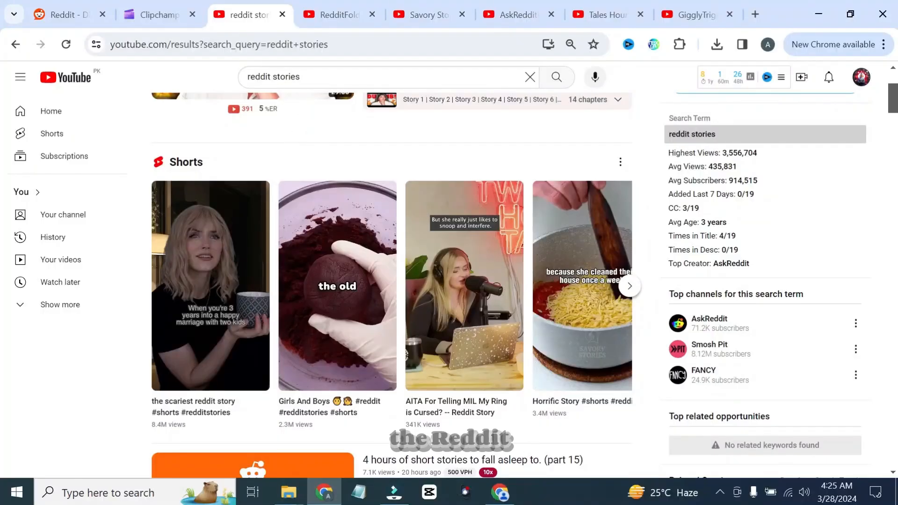
# Check the RedditFolder and Savory Stories channel pages for subscriber and video counts.
pyautogui.moveTo(310, 75); pyautogui.dragTo(244, 83)
pyautogui.click(181, 126)
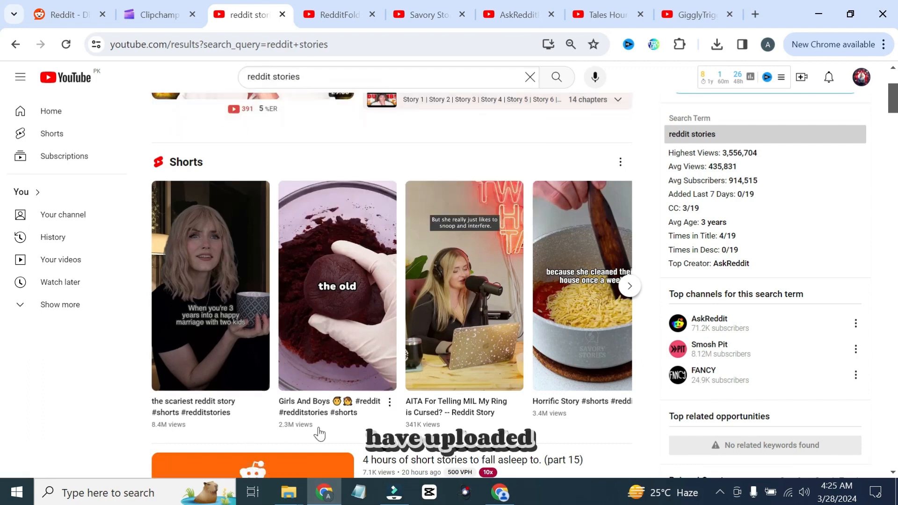
pyautogui.click(328, 14)
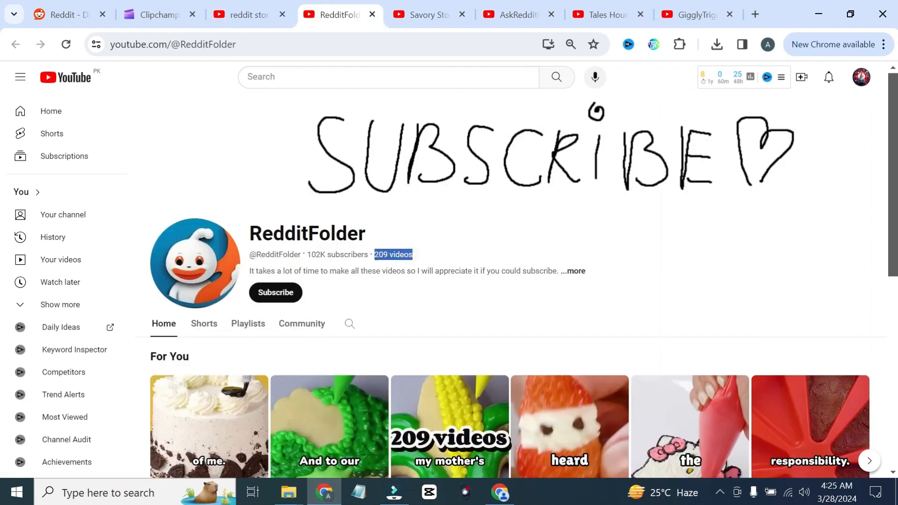
pyautogui.click(417, 14)
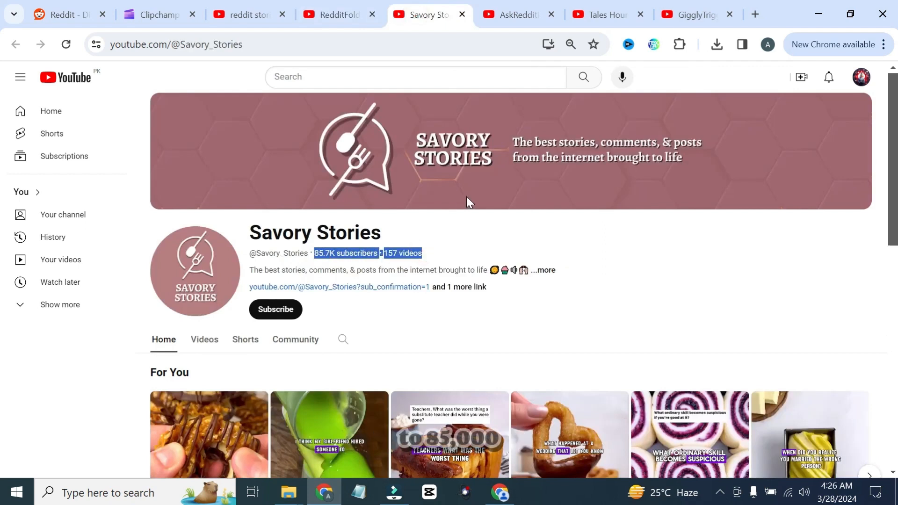
# Check AskRedditPanther, Tales Hour and GigglyTriggers channels, ending on GigglyTriggers' popular Shorts.
pyautogui.click(493, 14)
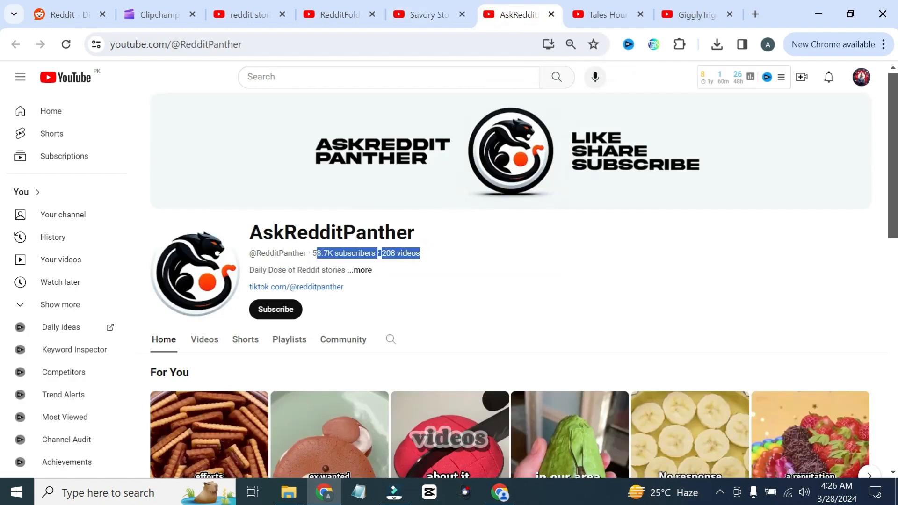
pyautogui.click(589, 14)
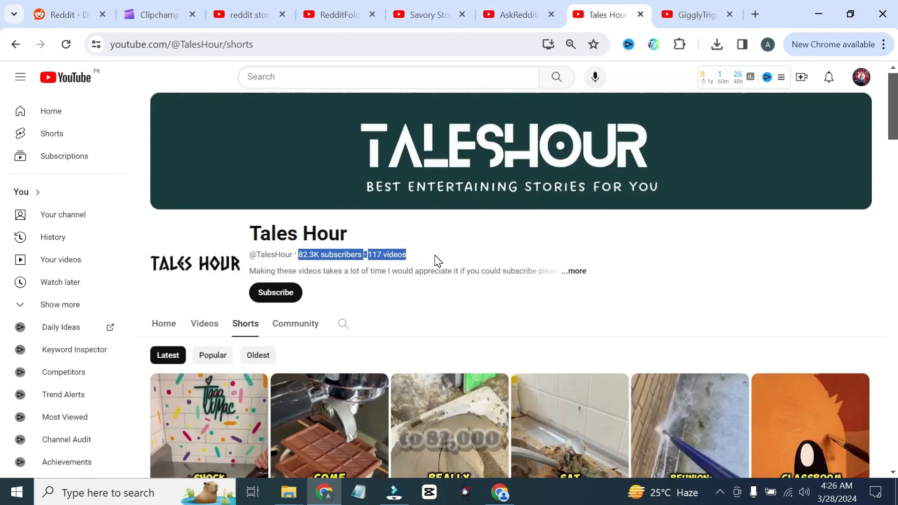
pyautogui.click(691, 14)
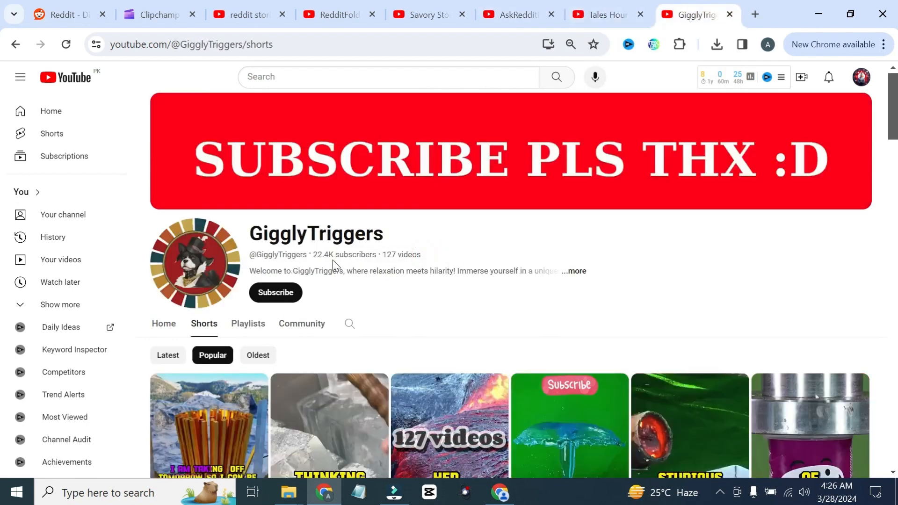
pyautogui.click(445, 259)
pyautogui.scroll(-2, 383, 330)
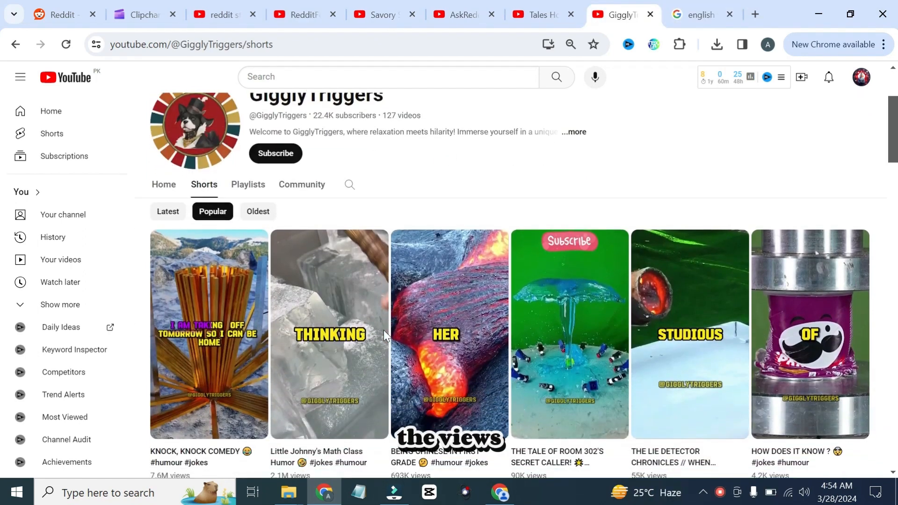
pyautogui.scroll(1, 384, 330)
pyautogui.scroll(1, 383, 331)
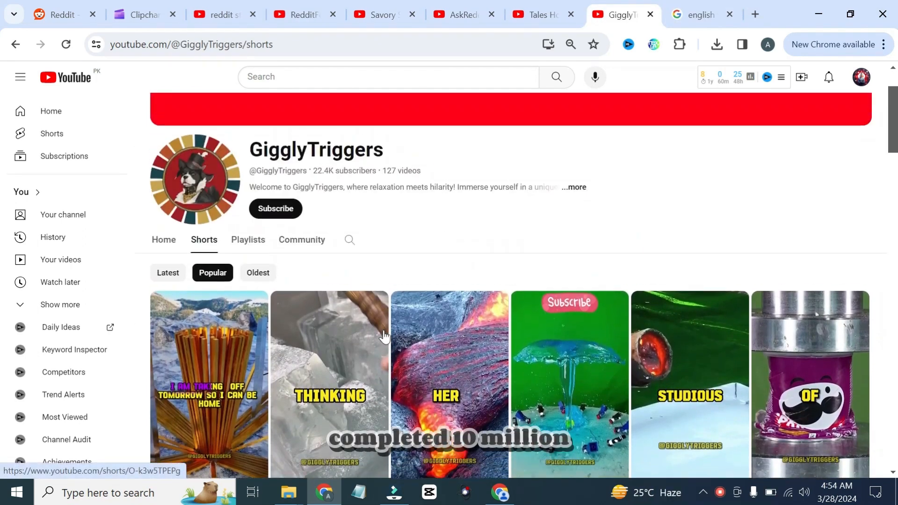
pyautogui.scroll(-2, 384, 336)
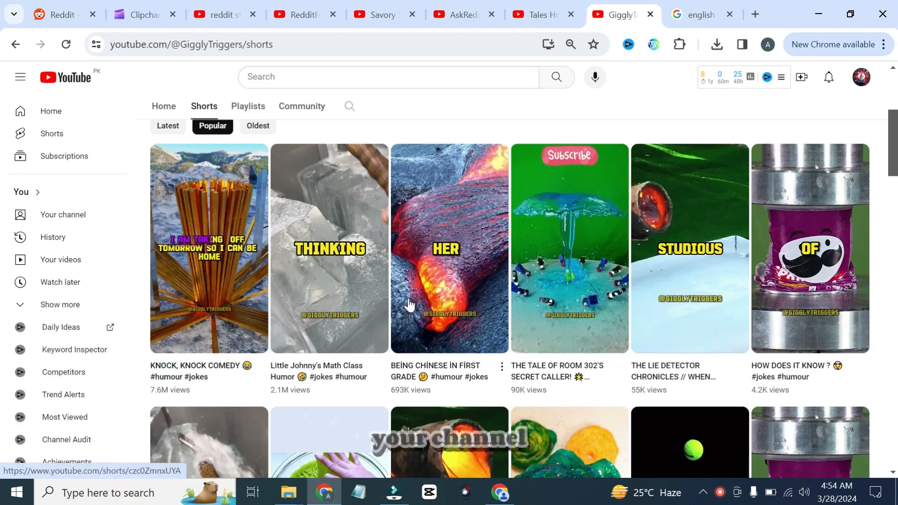
pyautogui.scroll(5, 410, 304)
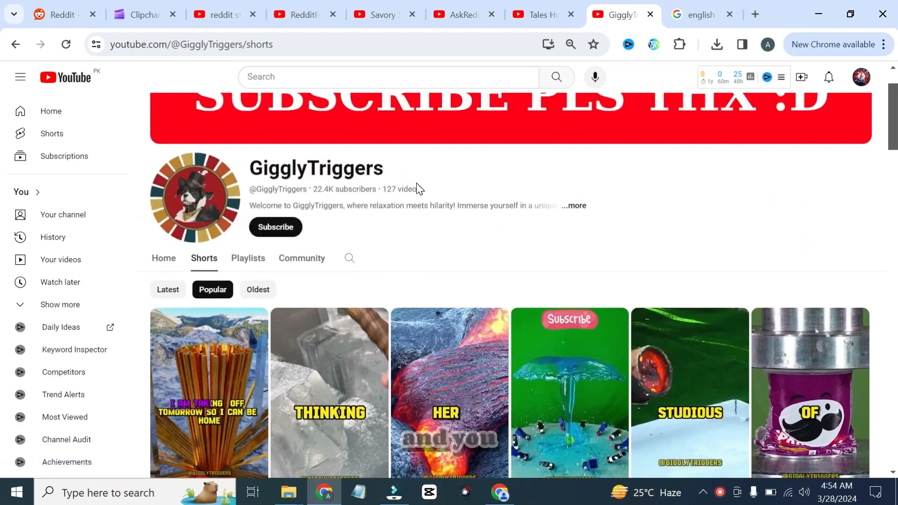